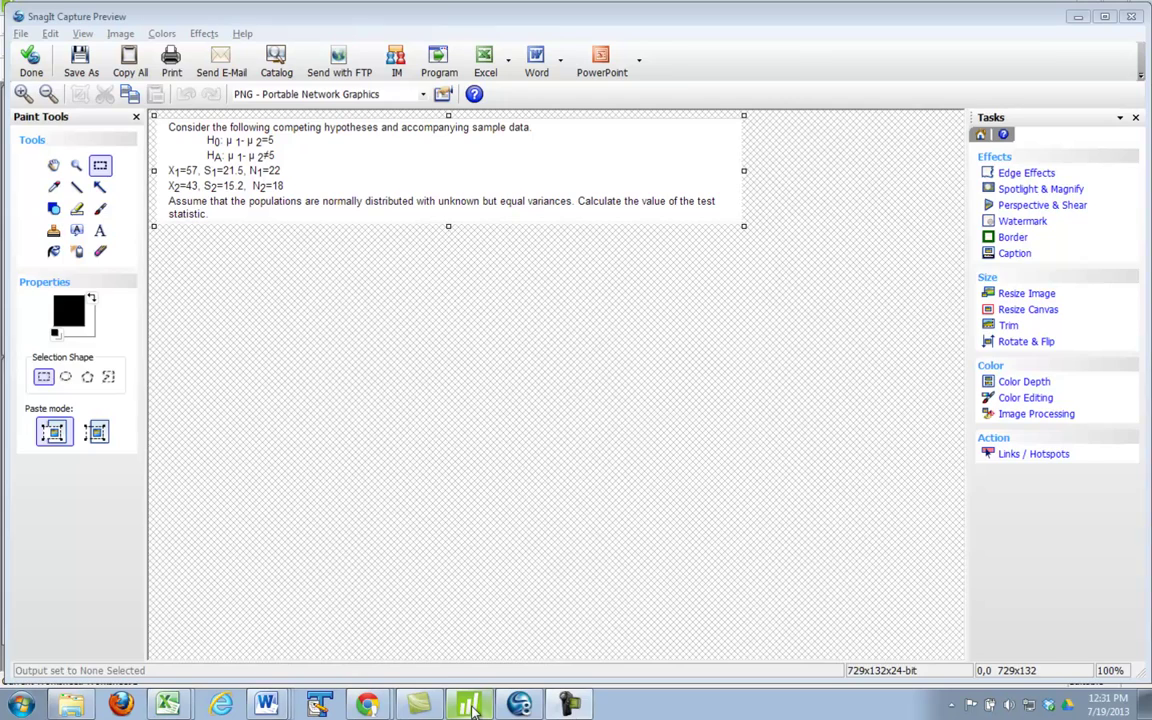
In Minitab, open Stat > Basic Statistics > 2-Sample t, reposition the dialog, and select Summarized data.
click(470, 706)
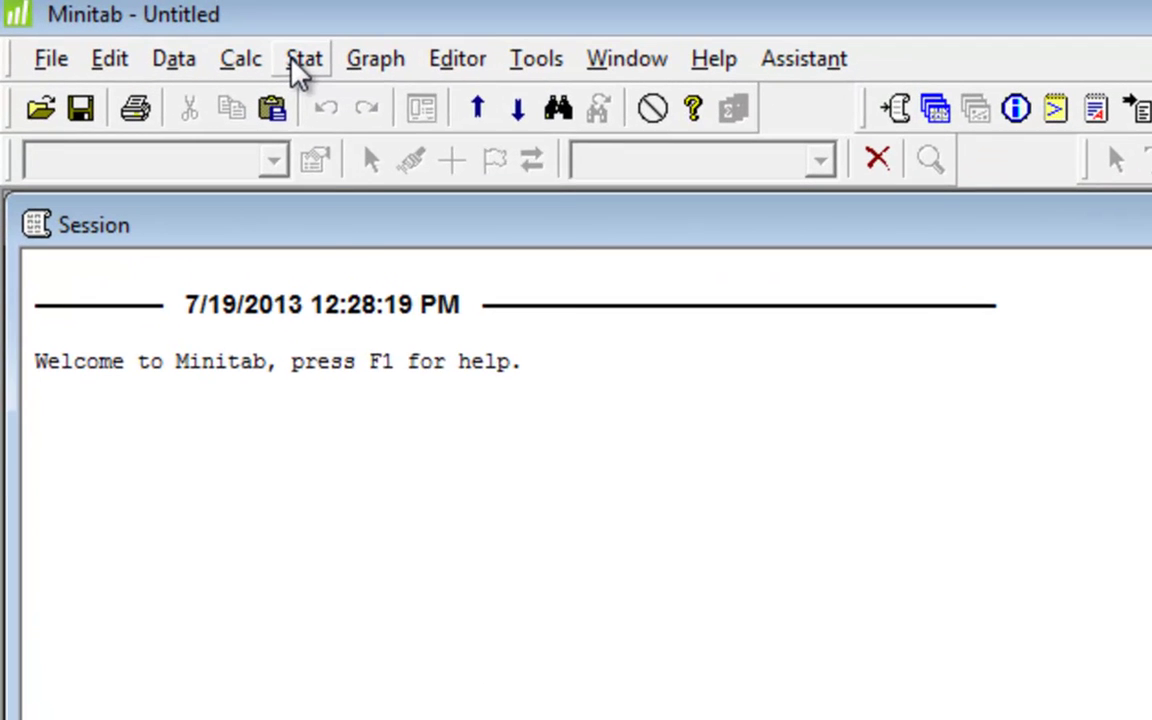
click(302, 62)
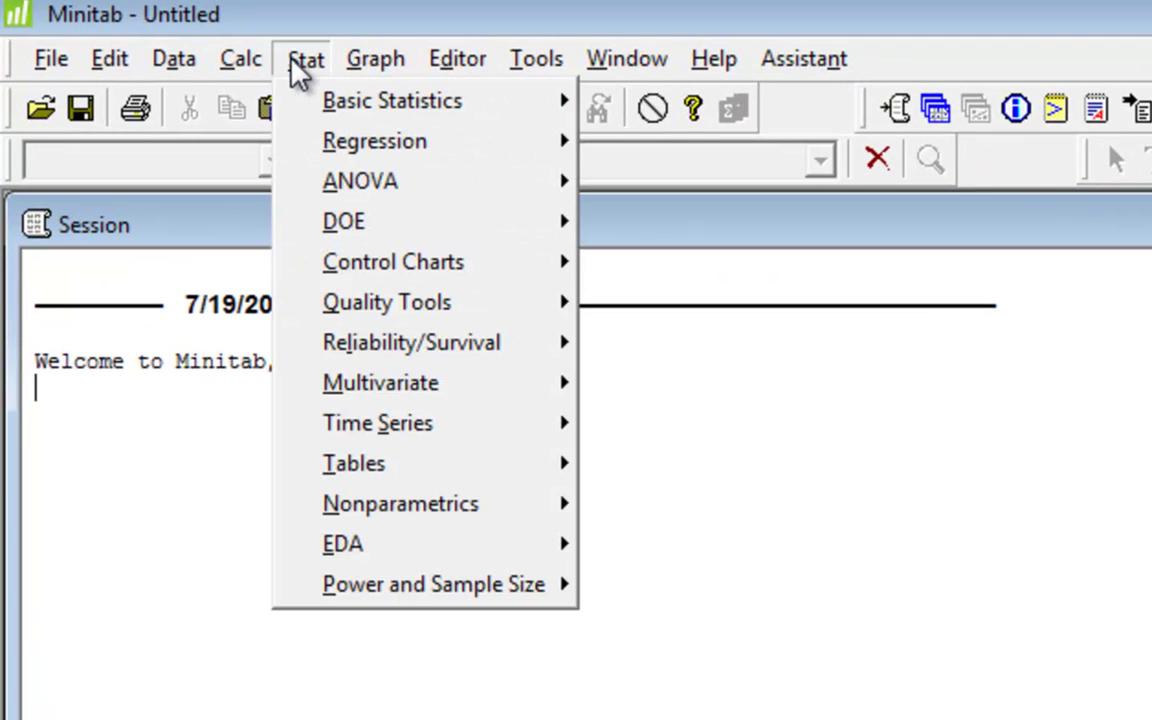
mouse_move(326, 108)
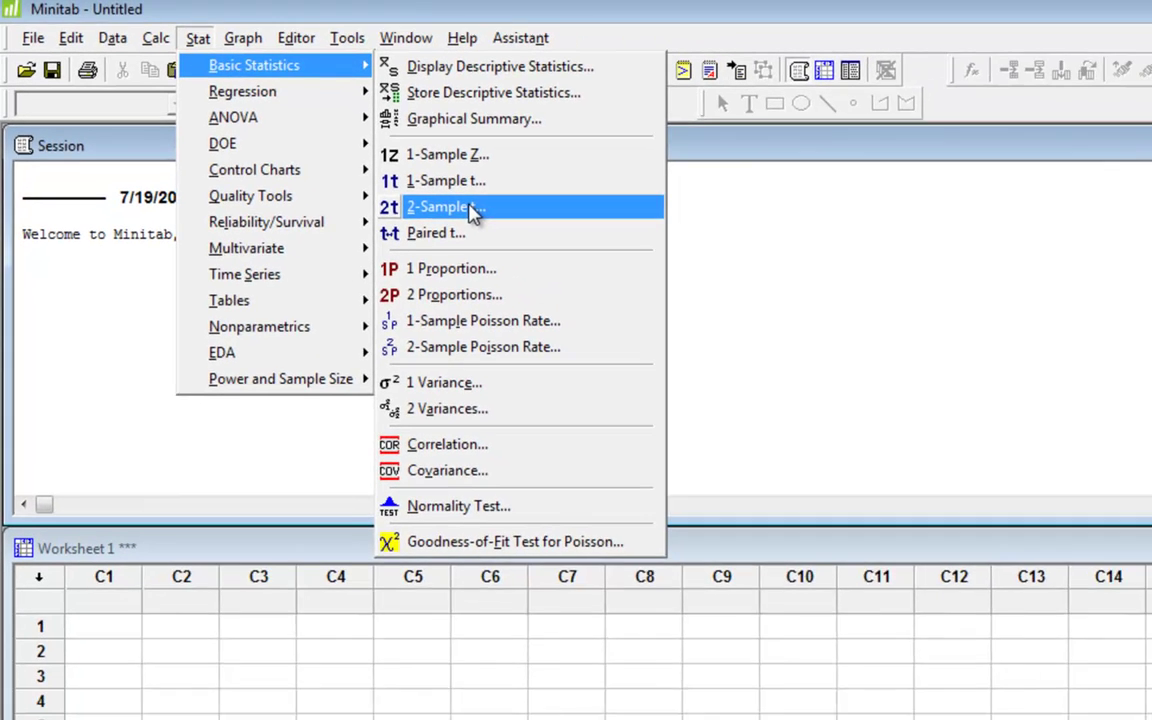
click(687, 303)
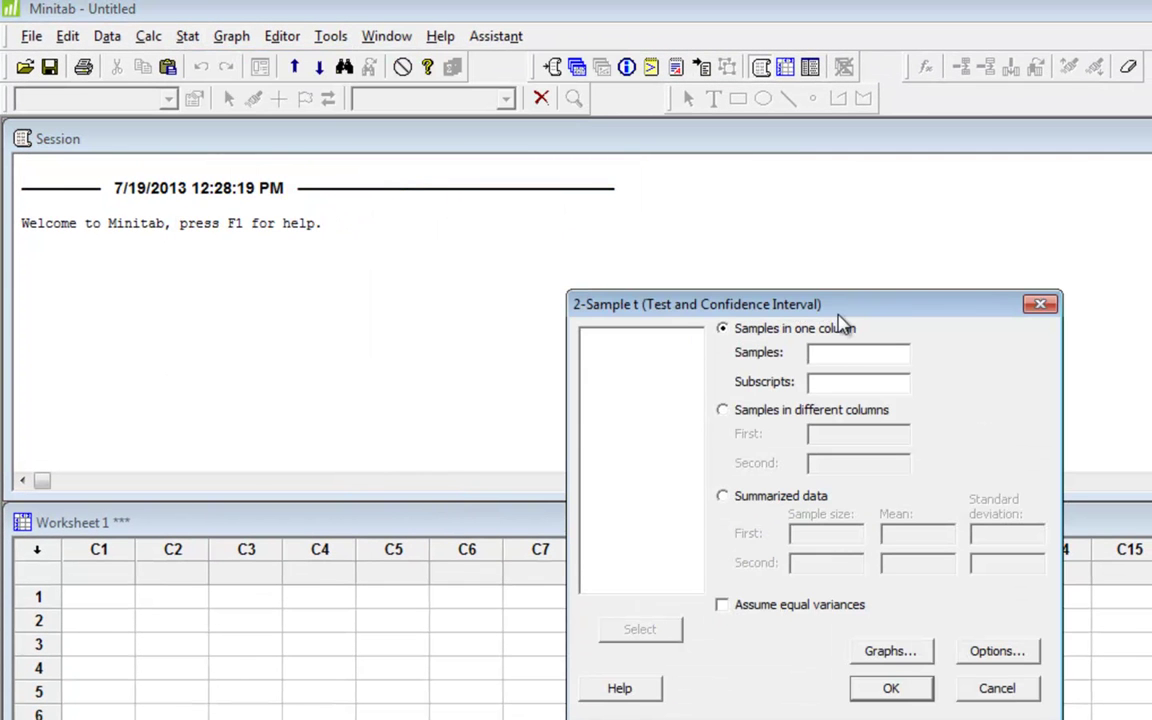
drag(836, 312, 661, 220)
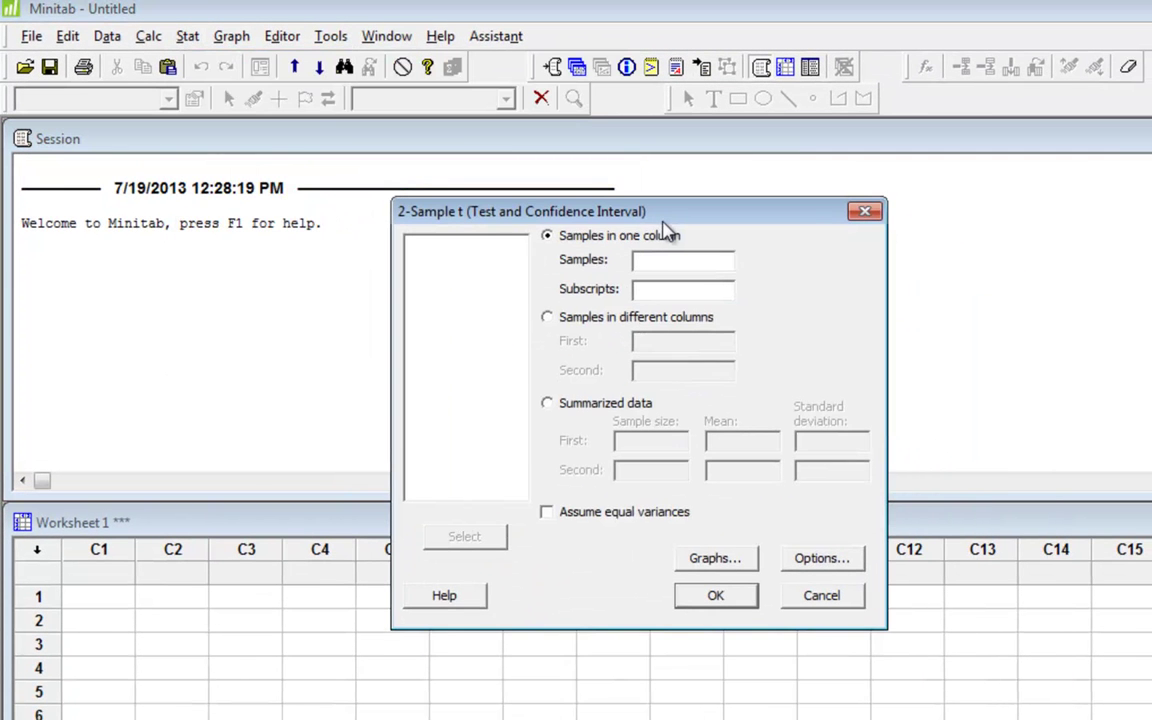
click(548, 406)
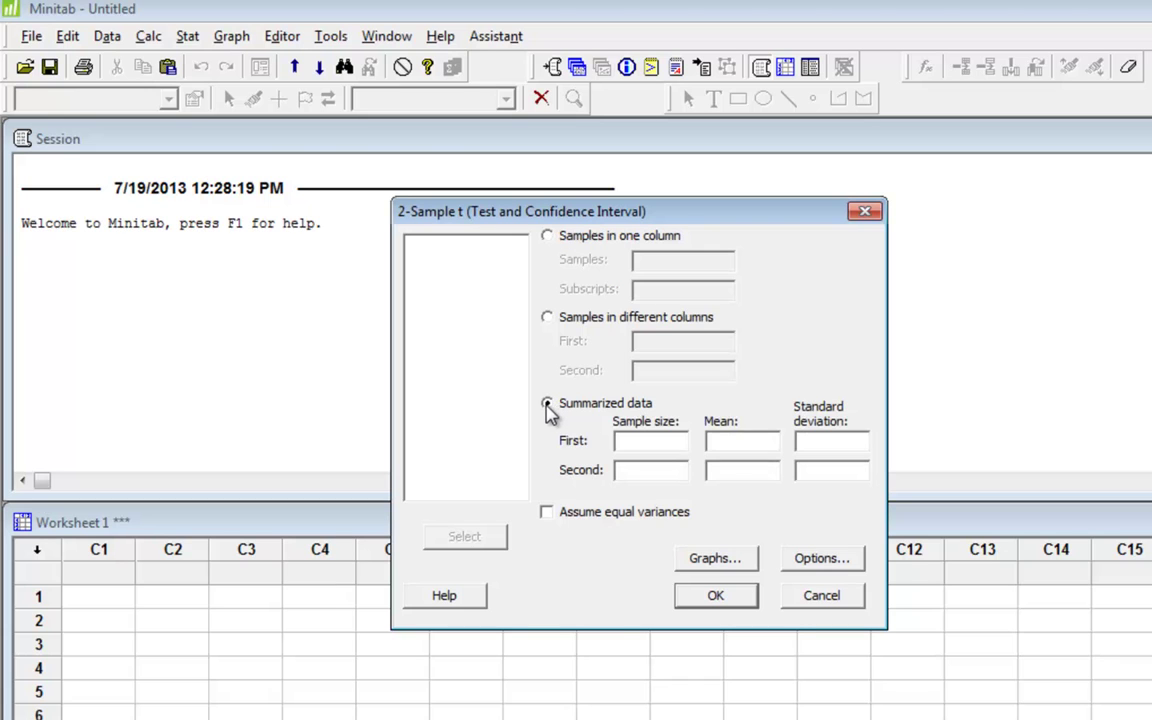
Cancel the 2-Sample t dialog and place the SnagIt problem statement beside Minitab.
key(alt+Tab)
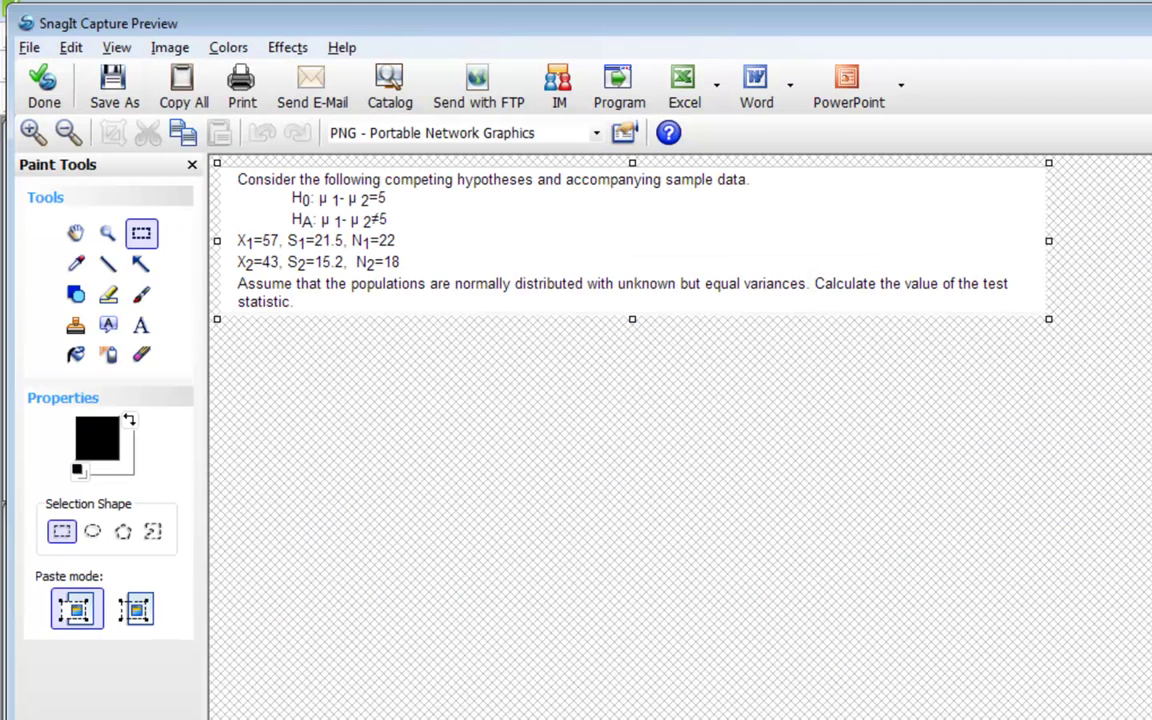
key(alt+Tab)
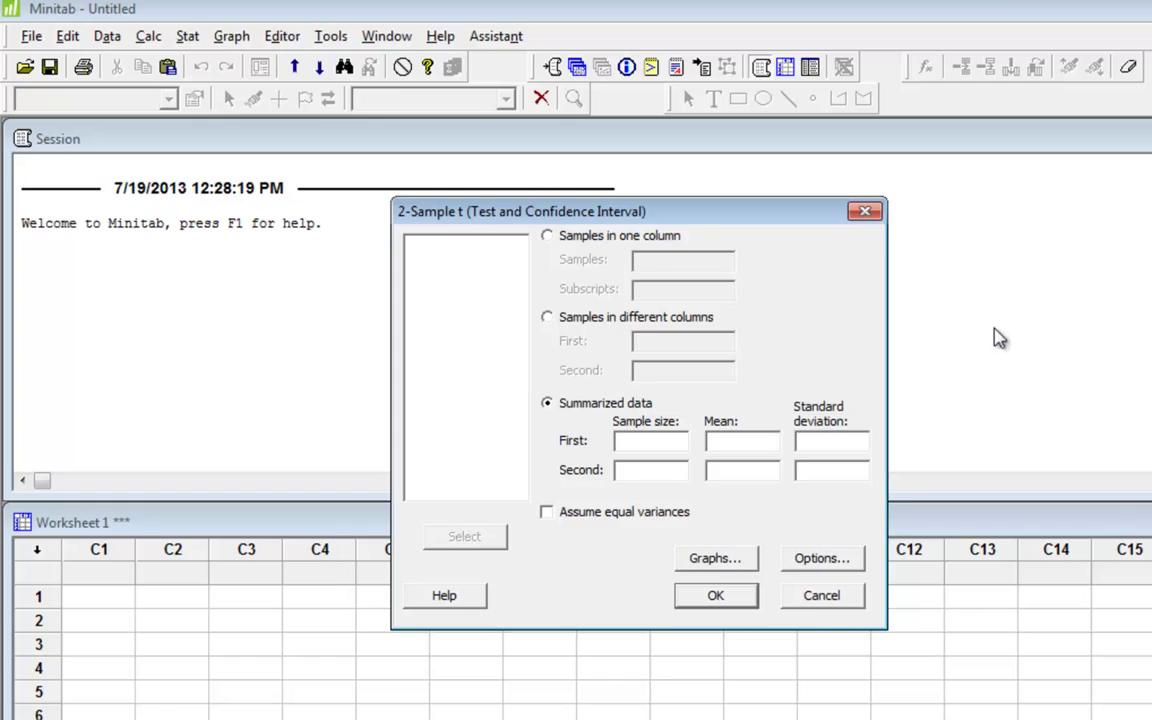
click(810, 598)
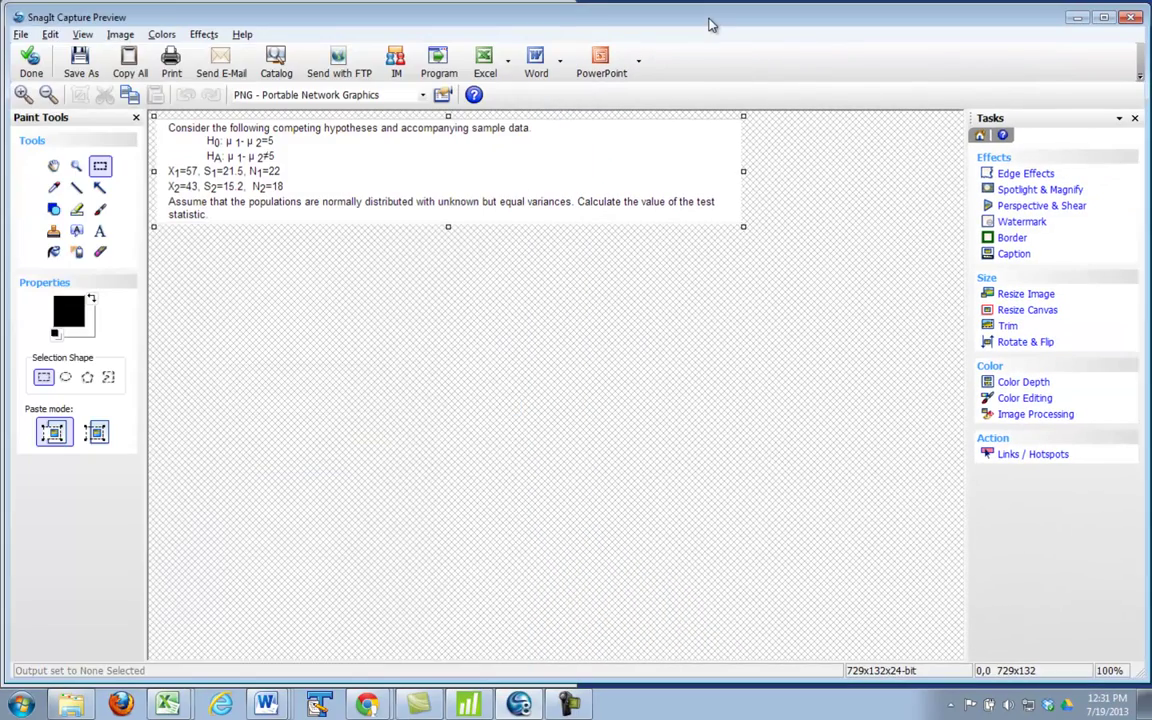
double_click(710, 22)
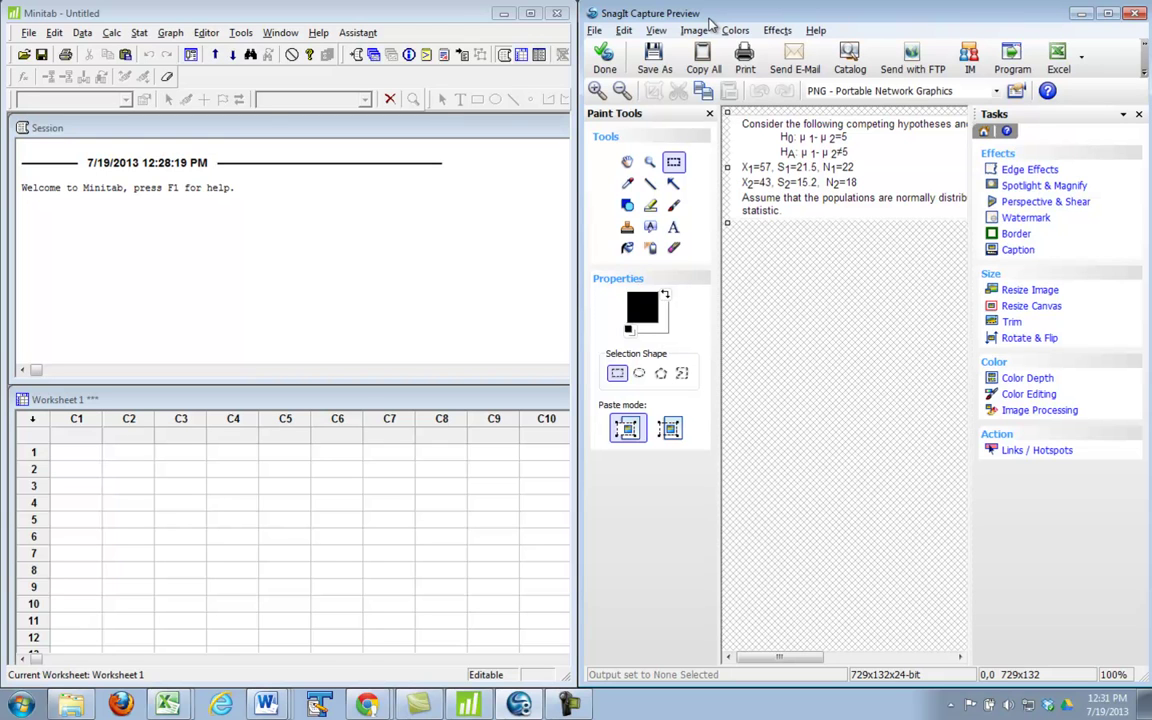
click(242, 102)
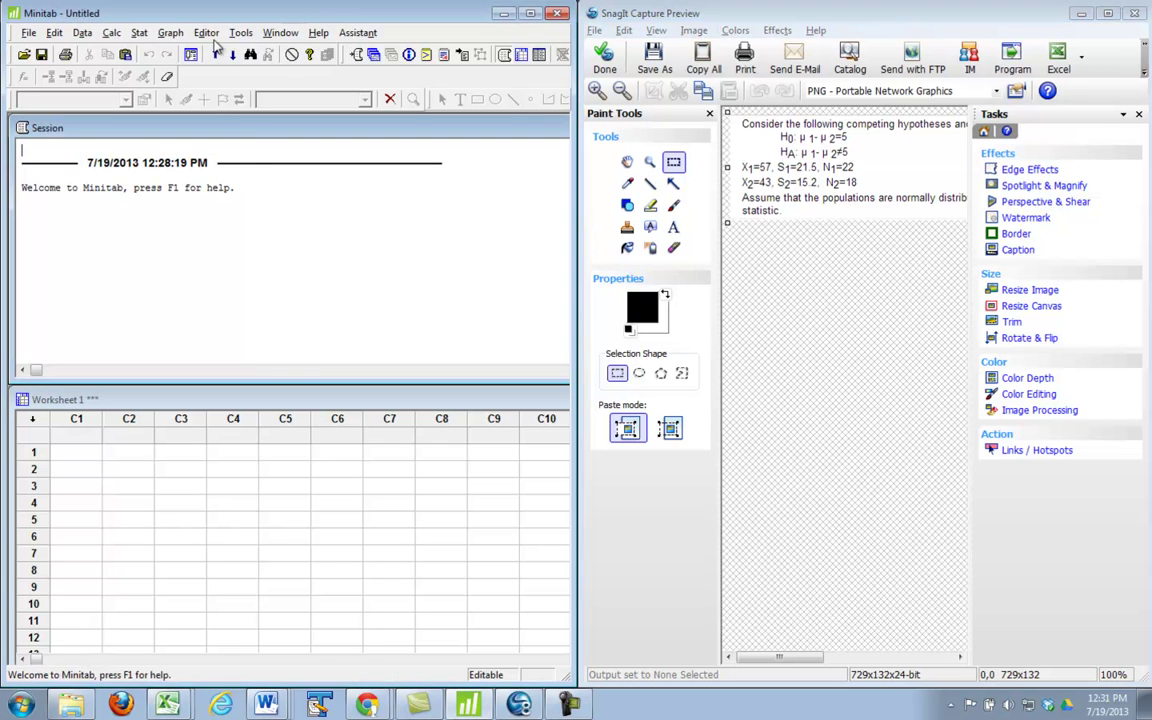
Reopen the 2-Sample t dialog with the Summarized data option selected.
click(139, 32)
mouse_move(200, 51)
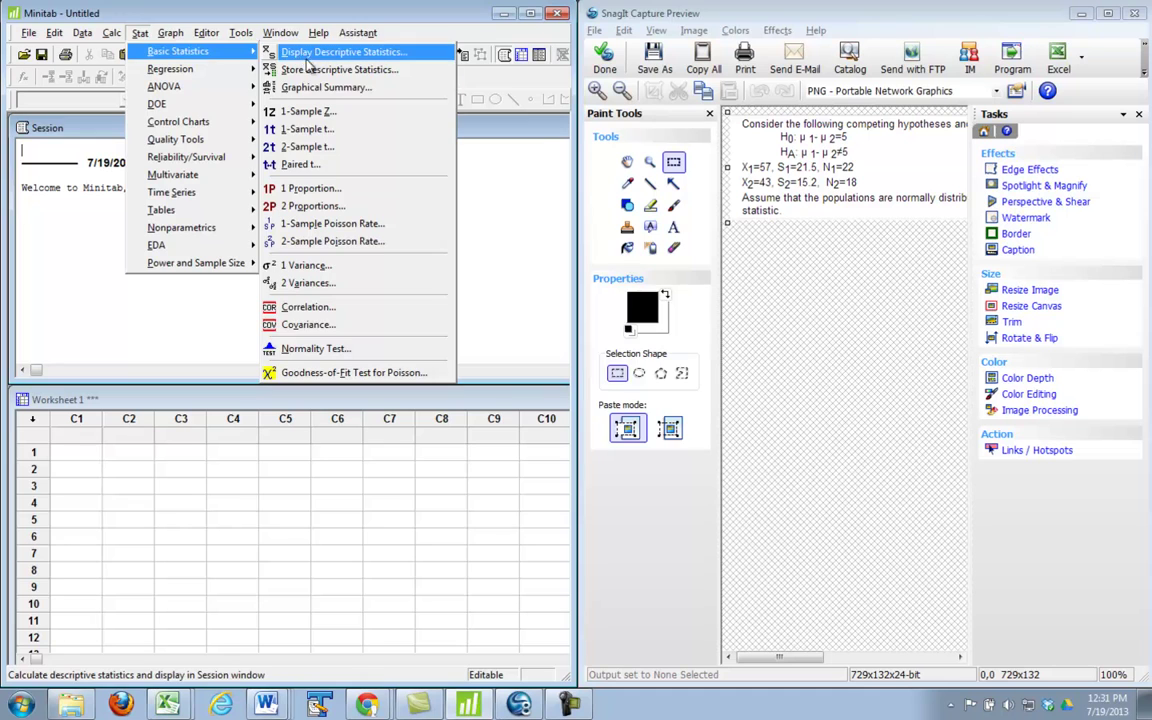
click(302, 146)
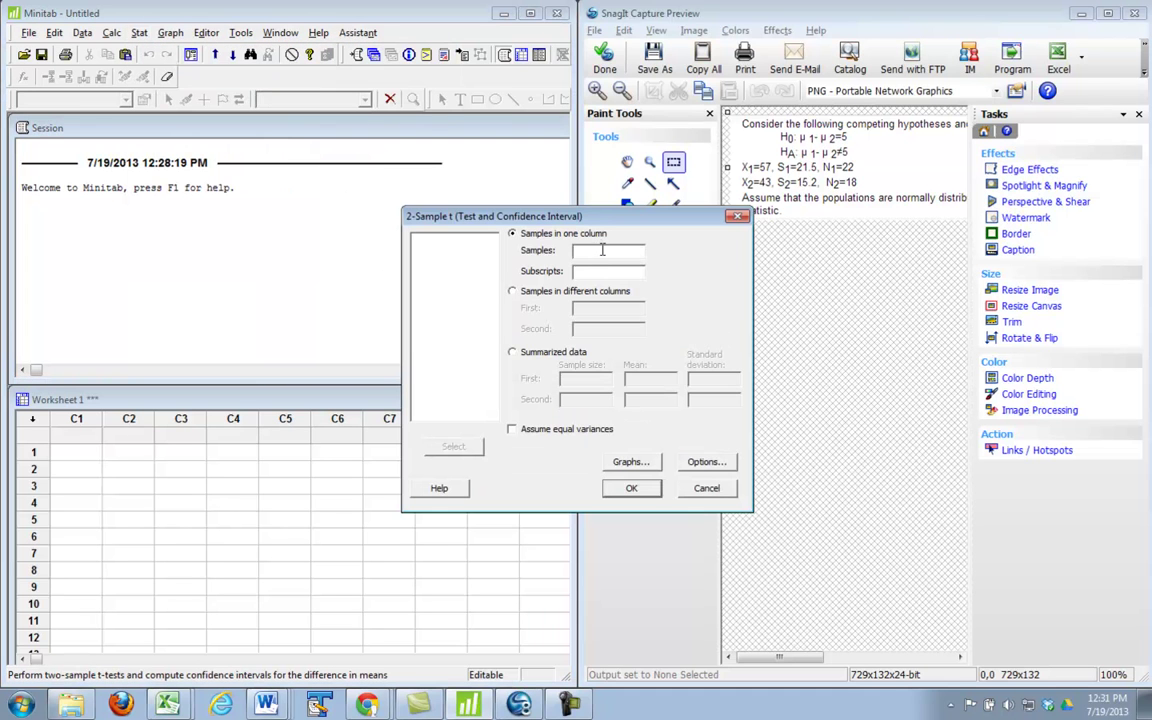
click(535, 352)
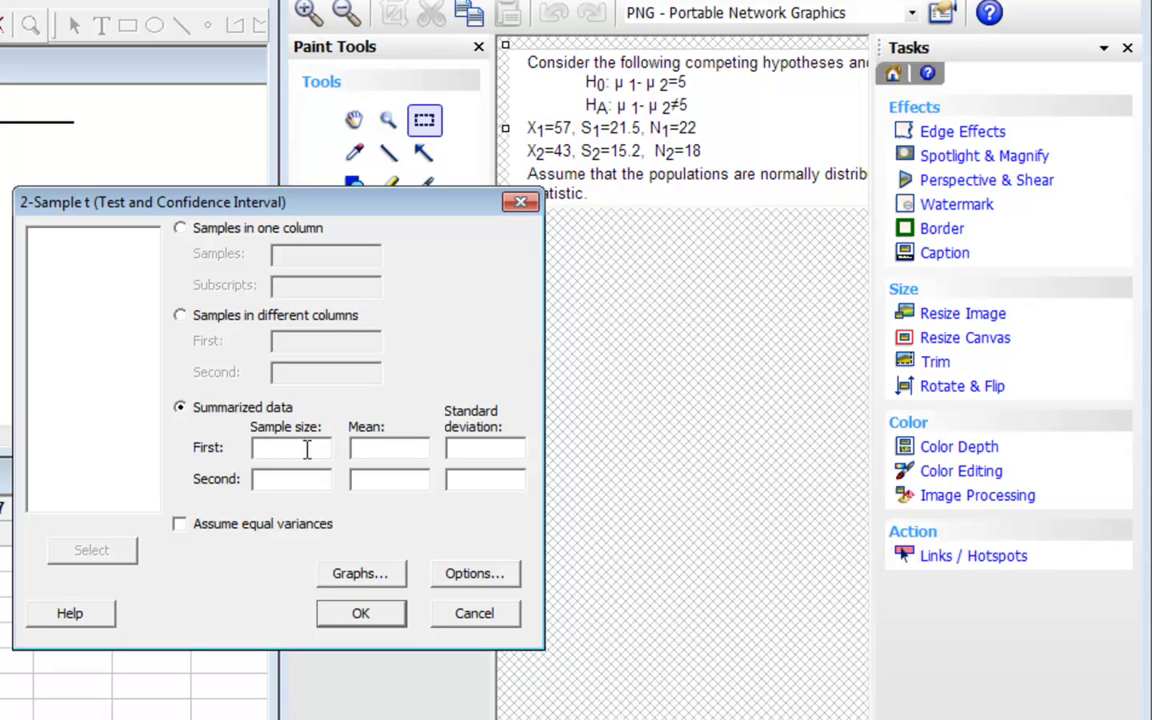
Enter first sample size 22, mean 57, standard deviation 21.51843, and second standard deviation 15.2.
click(307, 450)
text(22)
key(Tab)
text(57)
key(Tab)
text(21.5)
text(18)
text(43)
key(Tab)
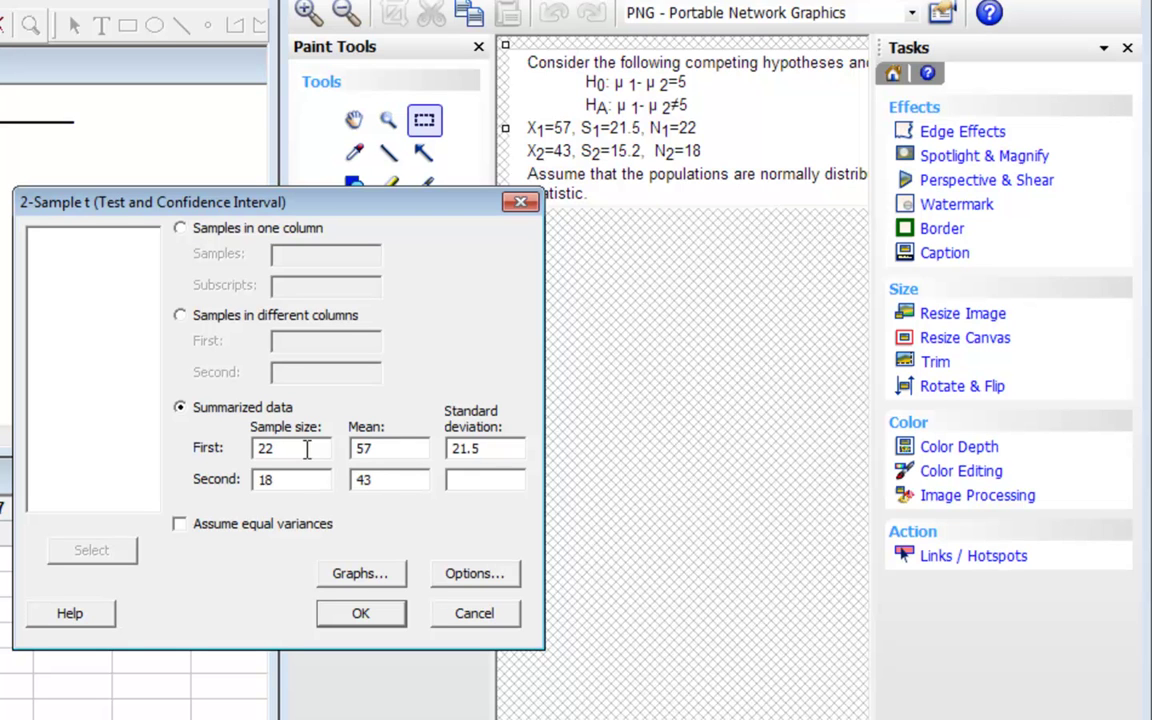
text(15.2)
Check Assume equal variances and set the test difference to 5 in the Options dialog.
click(183, 527)
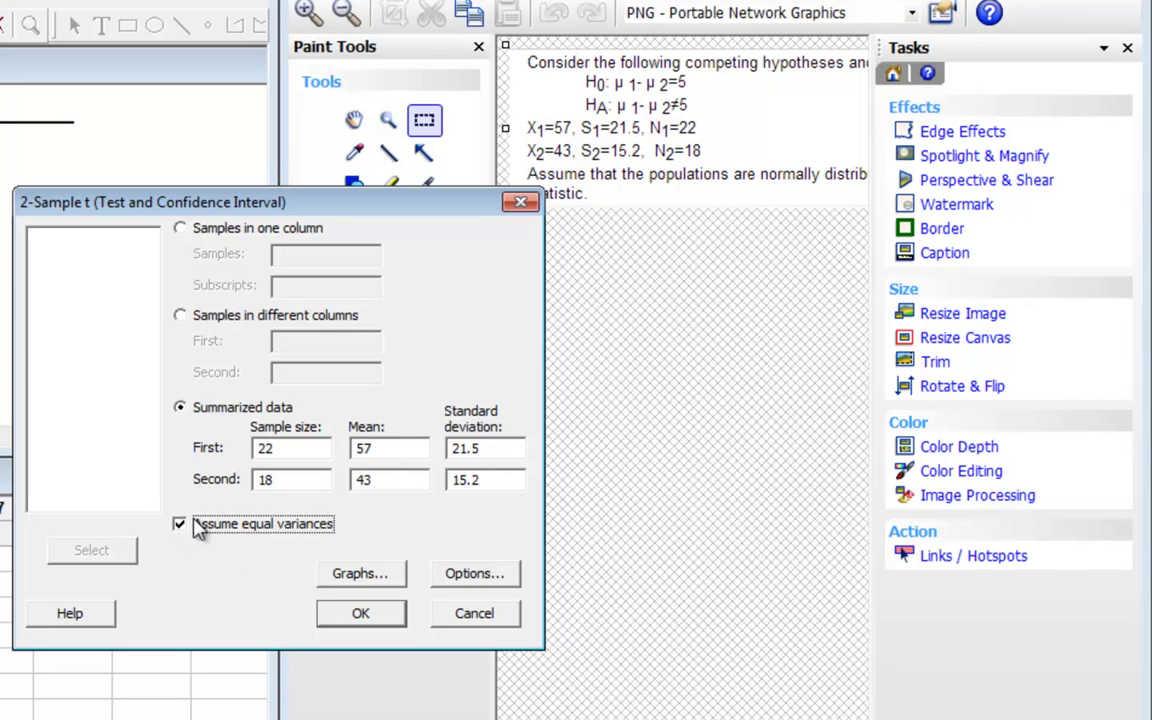
click(494, 577)
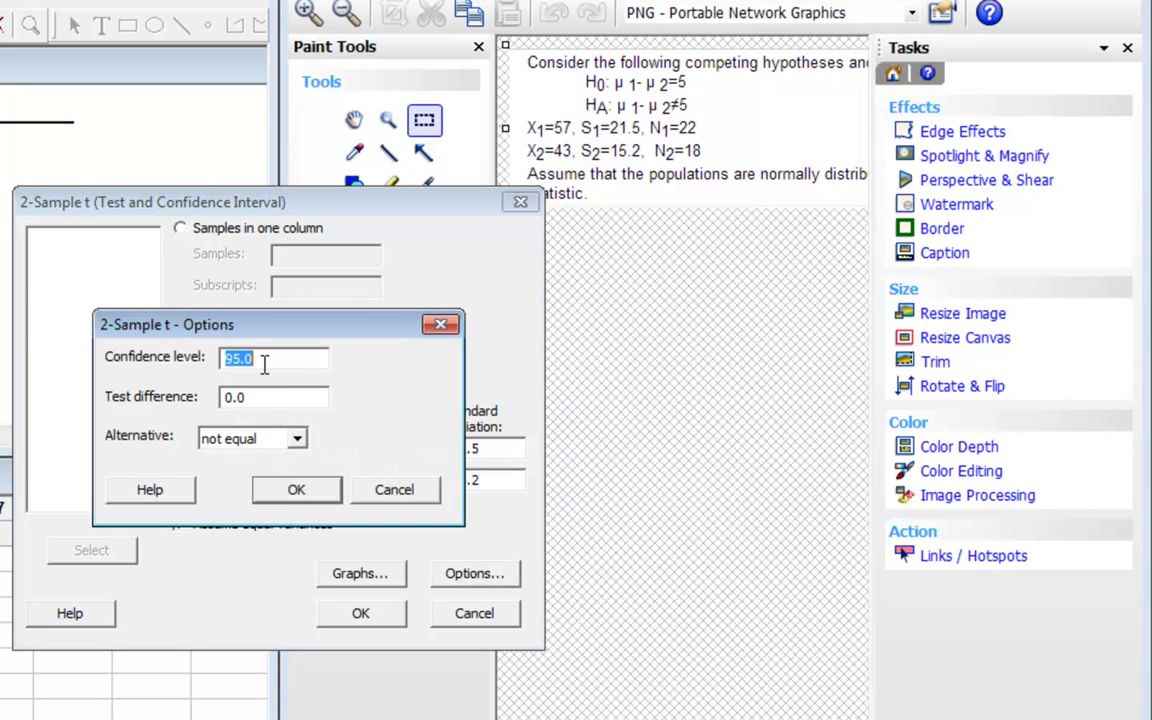
click(229, 397)
key(BackSpace)
text(5)
click(296, 489)
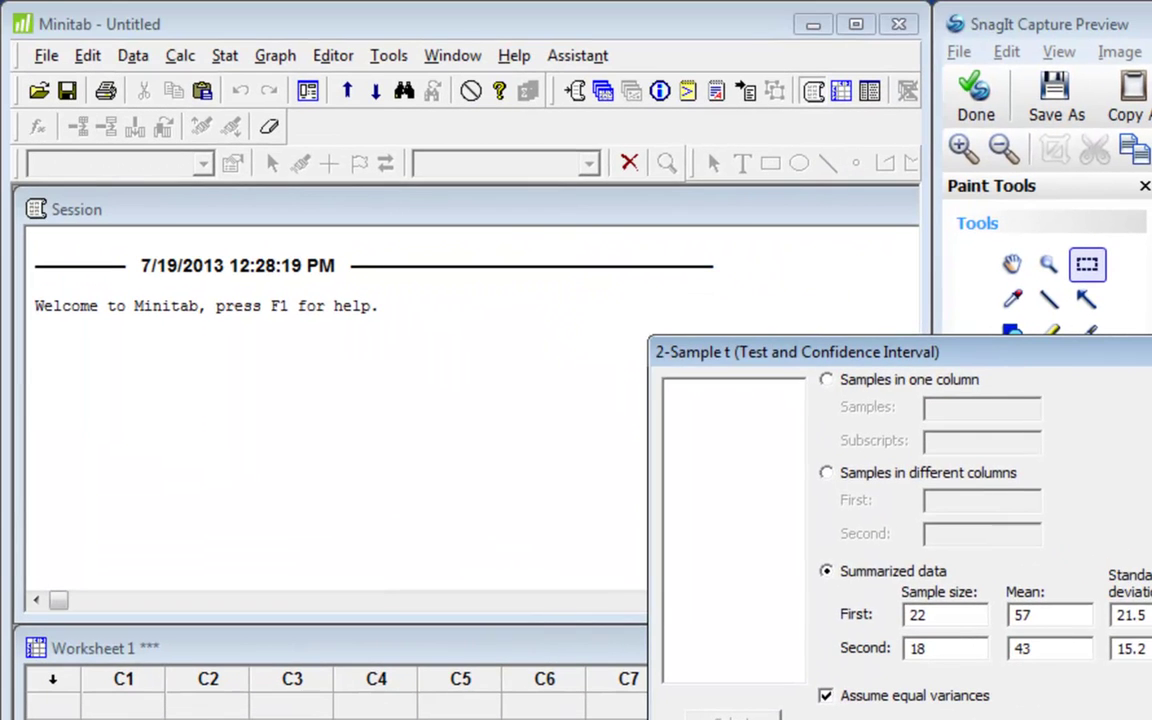
Run the test, maximize Minitab, and highlight T-Value 1.49 and Pooled StDev 18.9424 in the Session window.
key(Return)
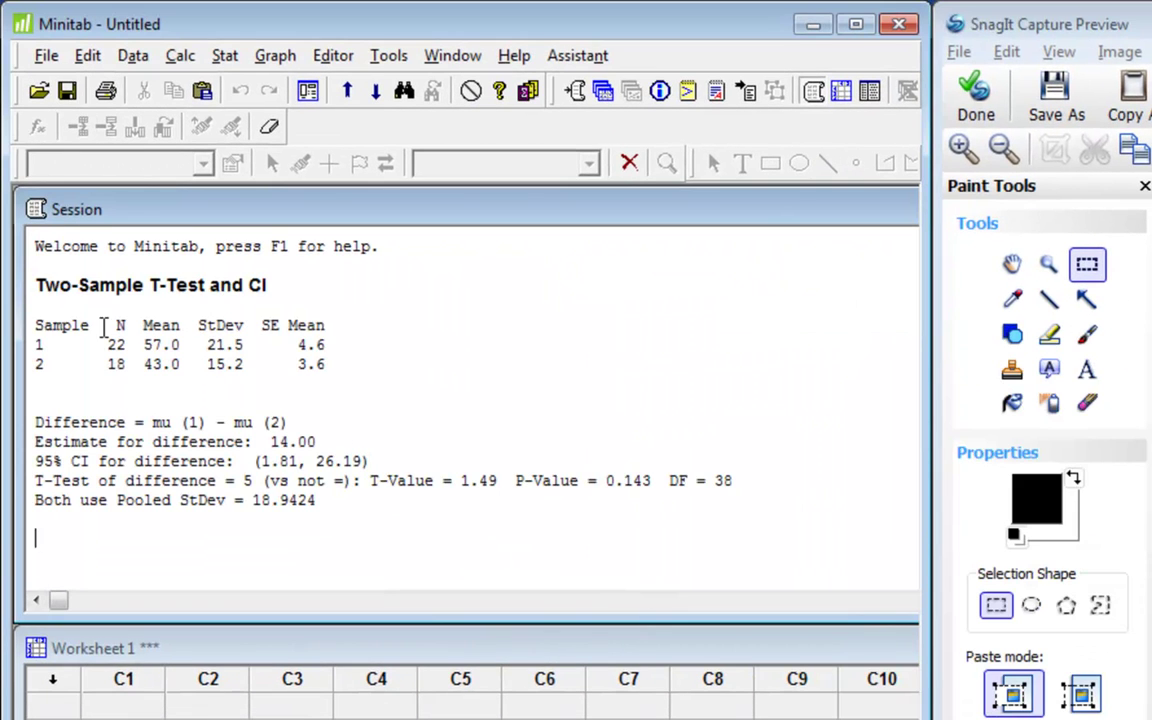
click(855, 24)
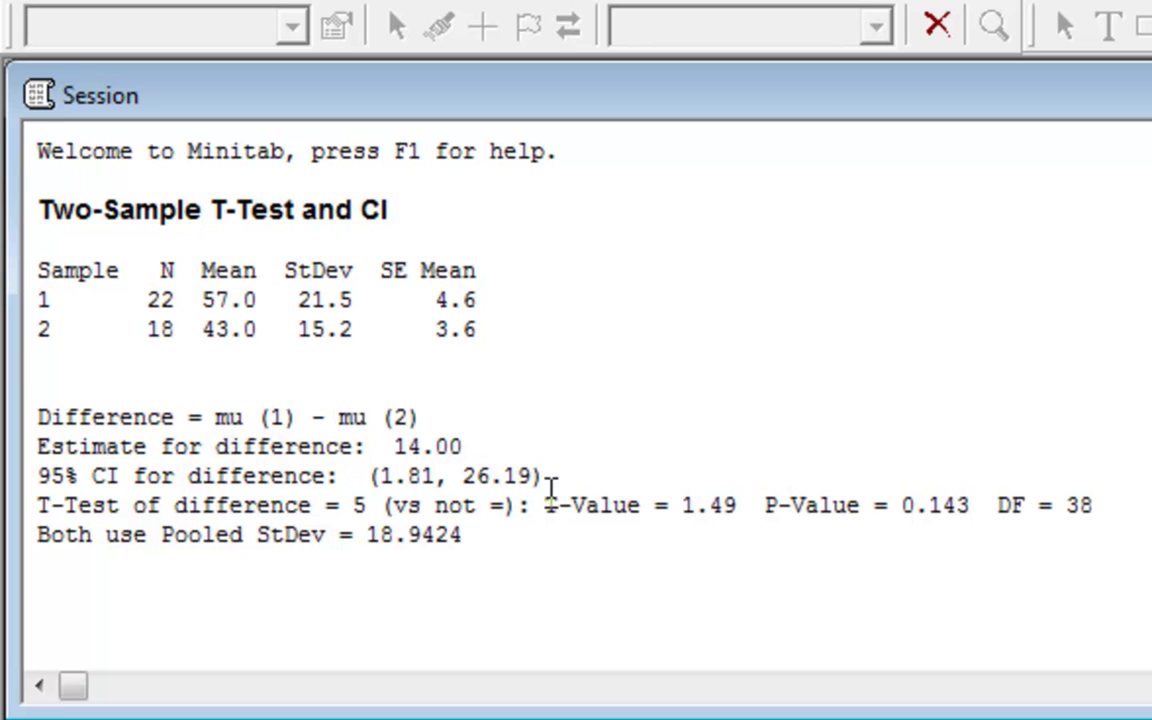
drag(545, 505, 764, 501)
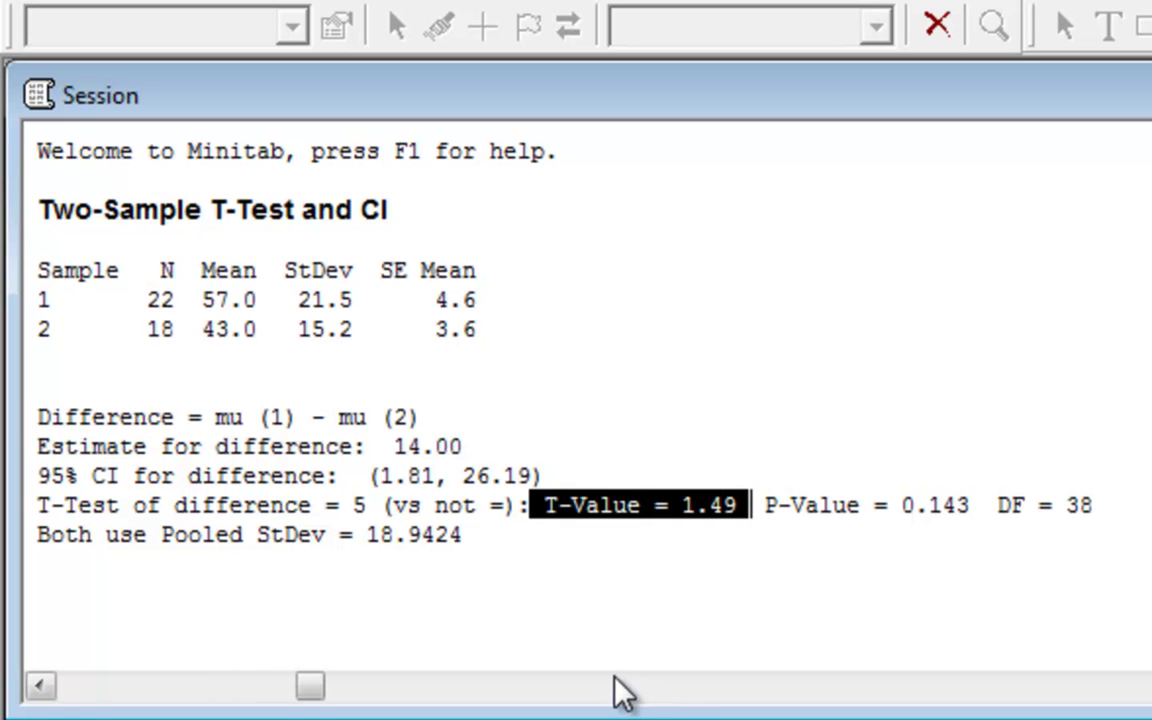
click(918, 505)
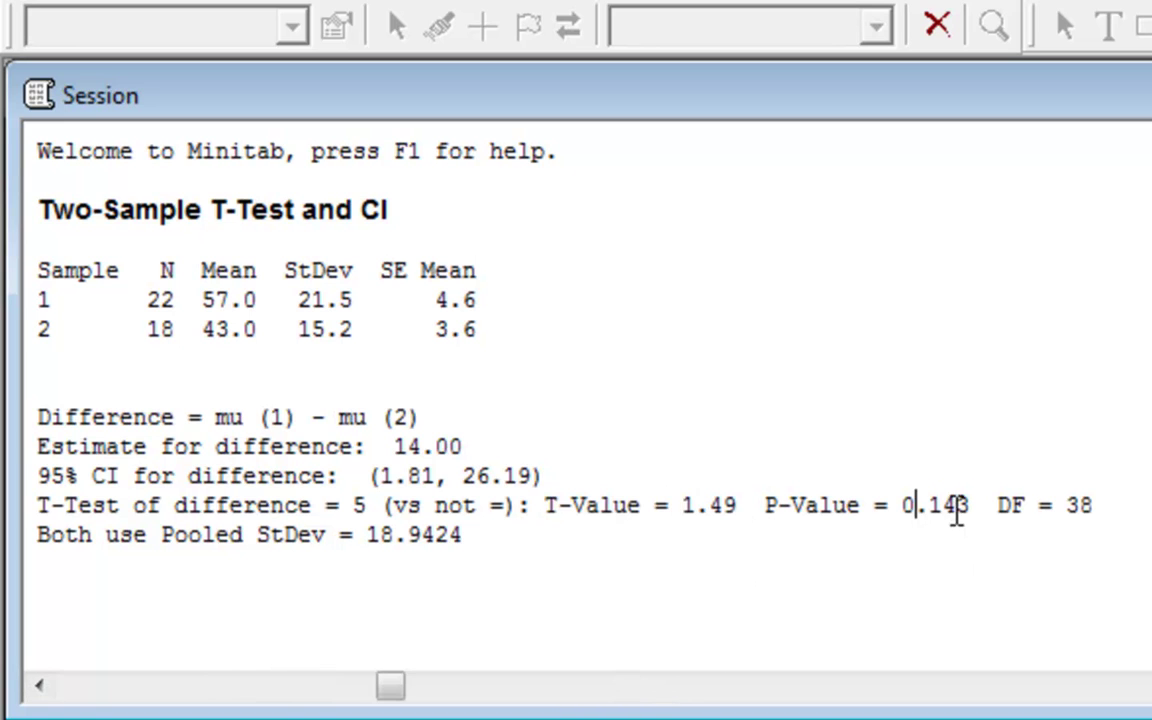
click(1072, 505)
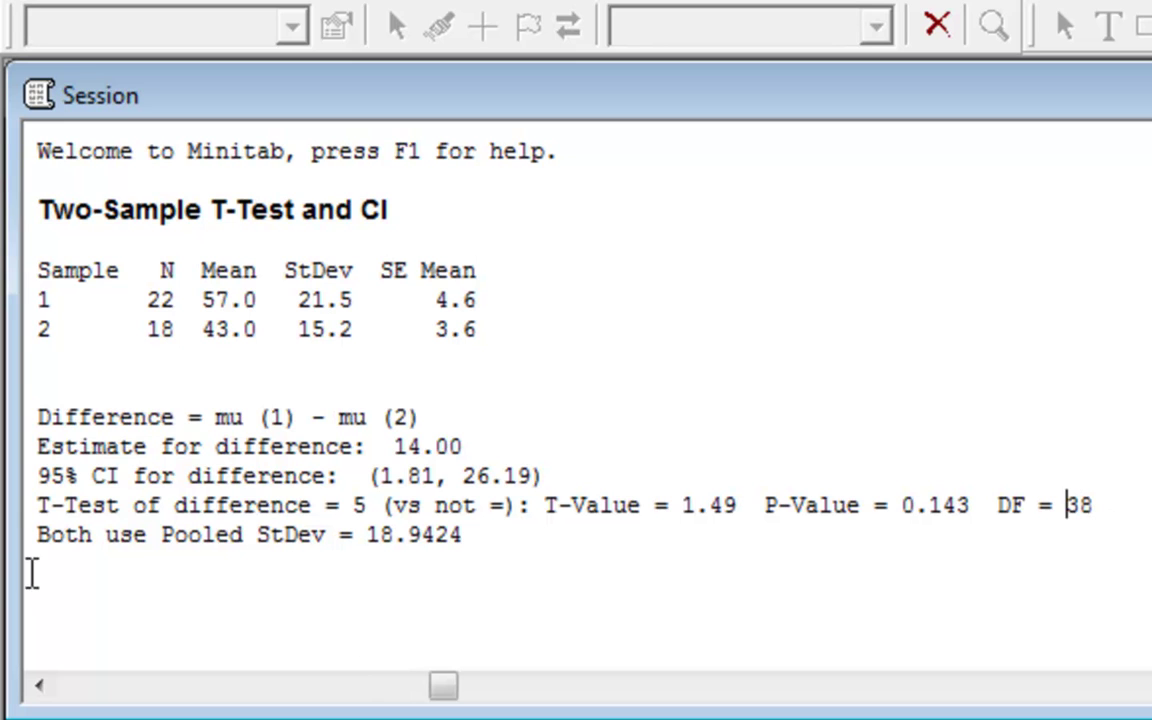
drag(161, 538, 465, 535)
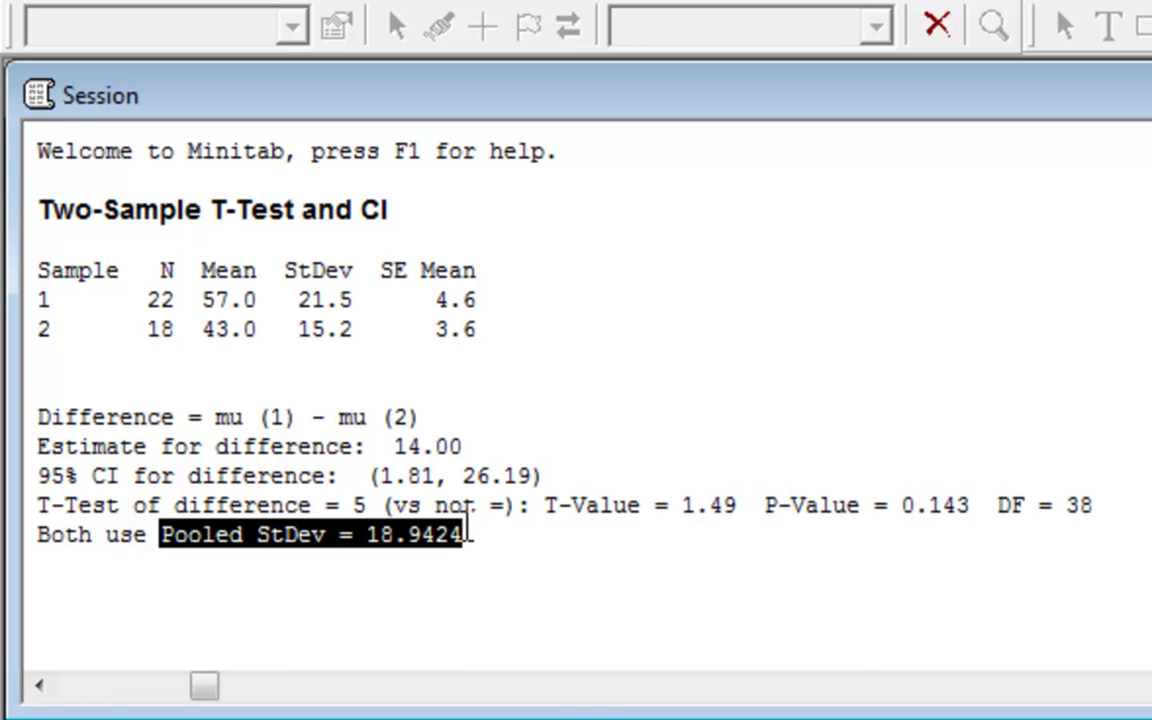